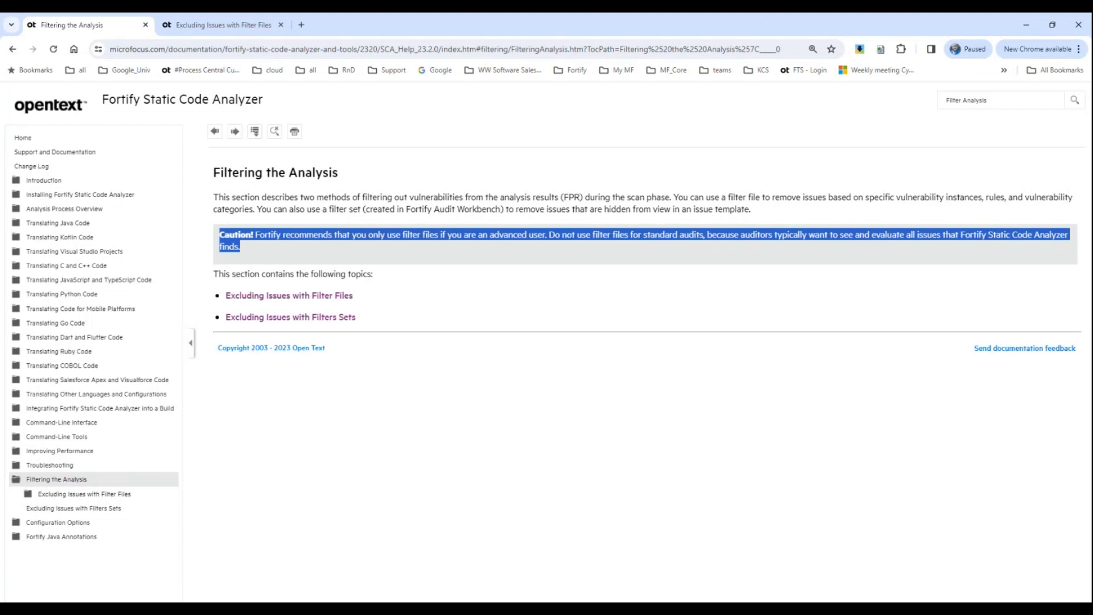
Step: Open the help topic Excluding Issues with Filter Files, highlight the -filter analysis option and expand the topic's subpages
{"action": "left_click", "coordinate": [316, 298]}
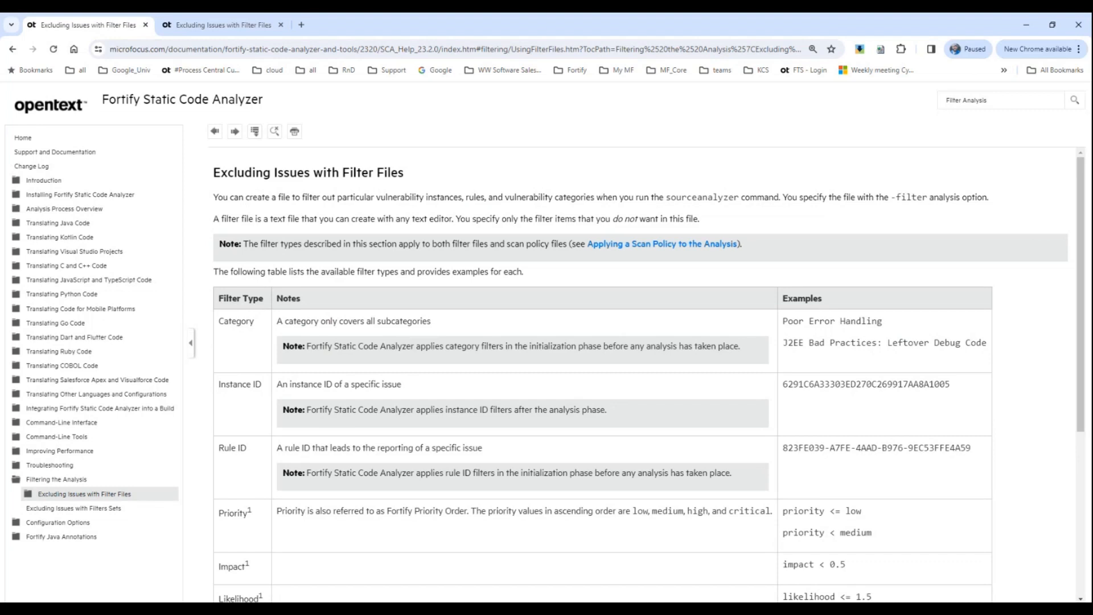
{"action": "left_click_drag", "start_coordinate": [889, 197], "coordinate": [999, 202]}
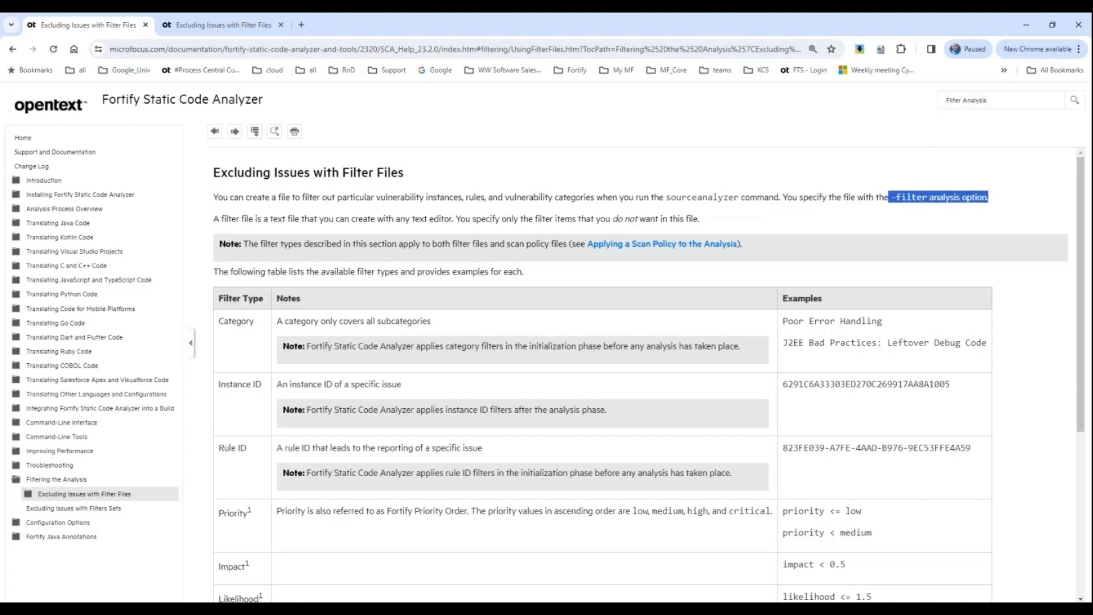
{"action": "left_click", "coordinate": [56, 481]}
{"action": "left_click", "coordinate": [50, 494]}
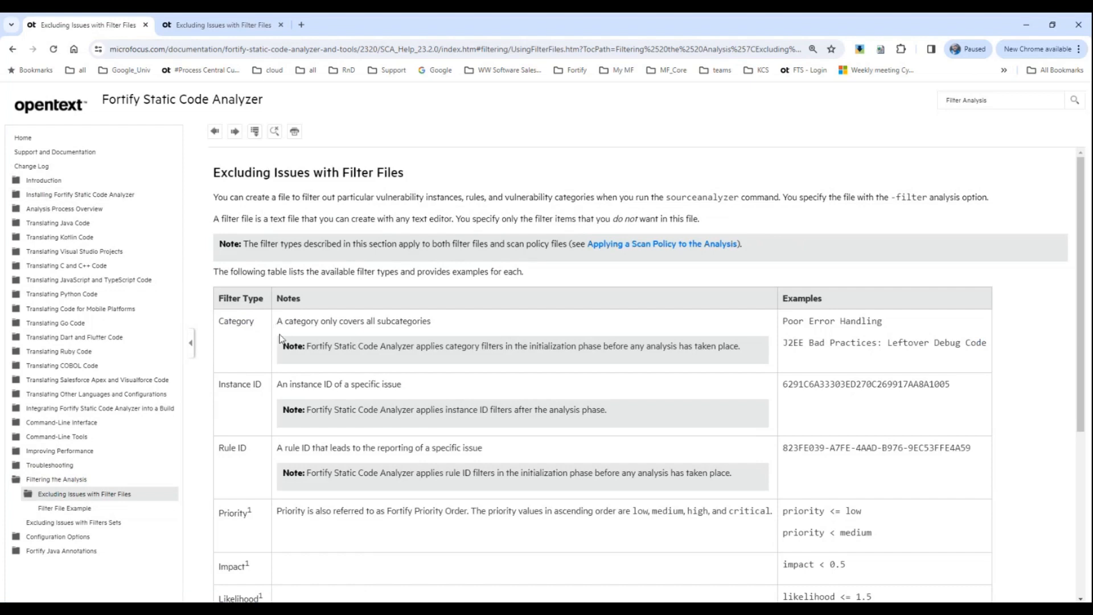
Step: Review the Category, Instance ID and Rule ID filter types in the table, highlighting each name
{"action": "left_click_drag", "start_coordinate": [252, 321], "coordinate": [216, 322]}
{"action": "left_click_drag", "start_coordinate": [265, 385], "coordinate": [218, 386]}
{"action": "left_click_drag", "start_coordinate": [255, 448], "coordinate": [219, 448]}
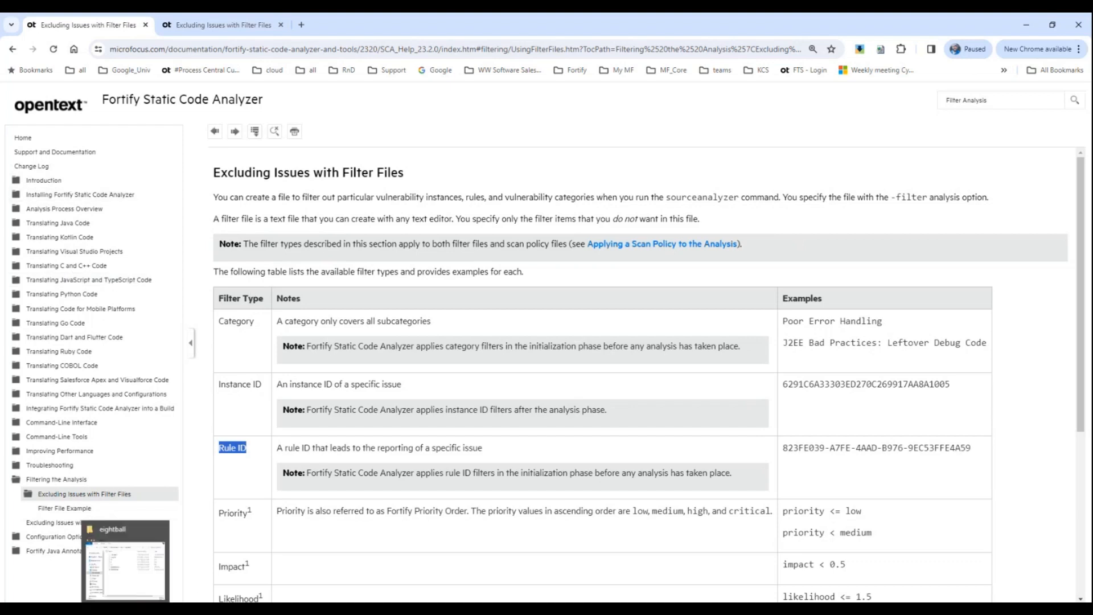
Step: View the eightball source folder in File Explorer and the eightball.fpr scan results in Audit Workbench
{"action": "left_click", "coordinate": [145, 564]}
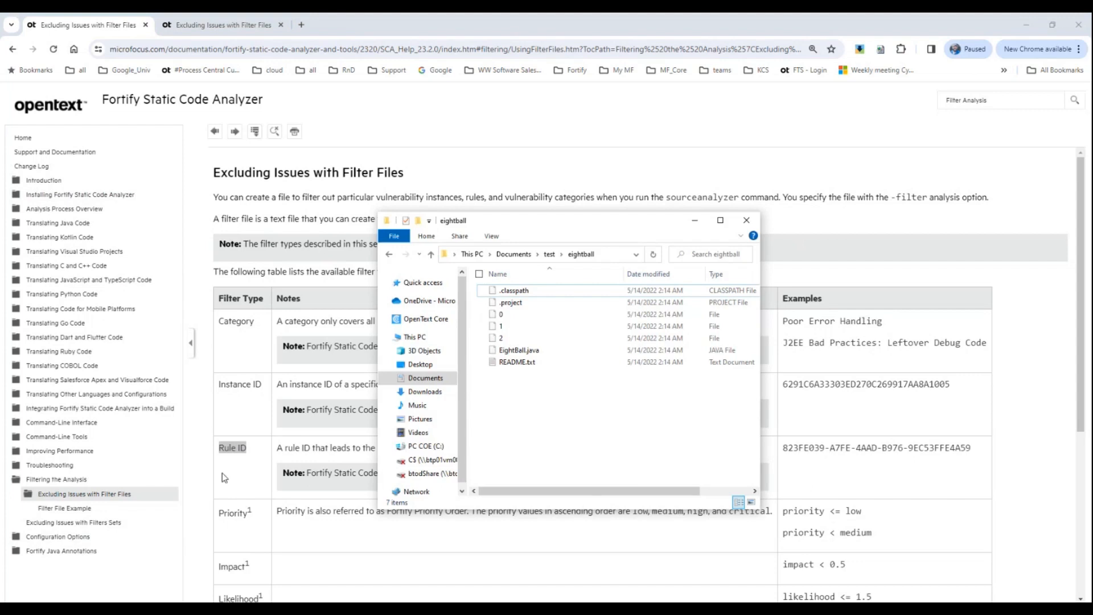
{"action": "left_click", "coordinate": [292, 608]}
{"action": "left_click", "coordinate": [227, 568]}
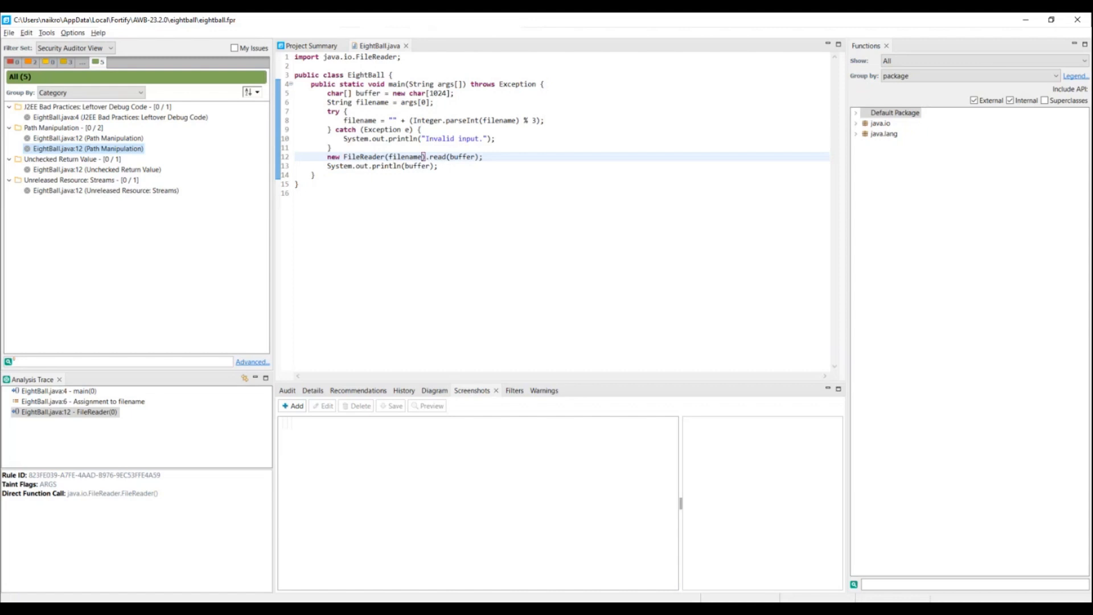
Step: Switch to test_filter.txt in Notepad and examine its comments, Unreleased Resource category, instance ID and rule ID entries
{"action": "left_click", "coordinate": [155, 592]}
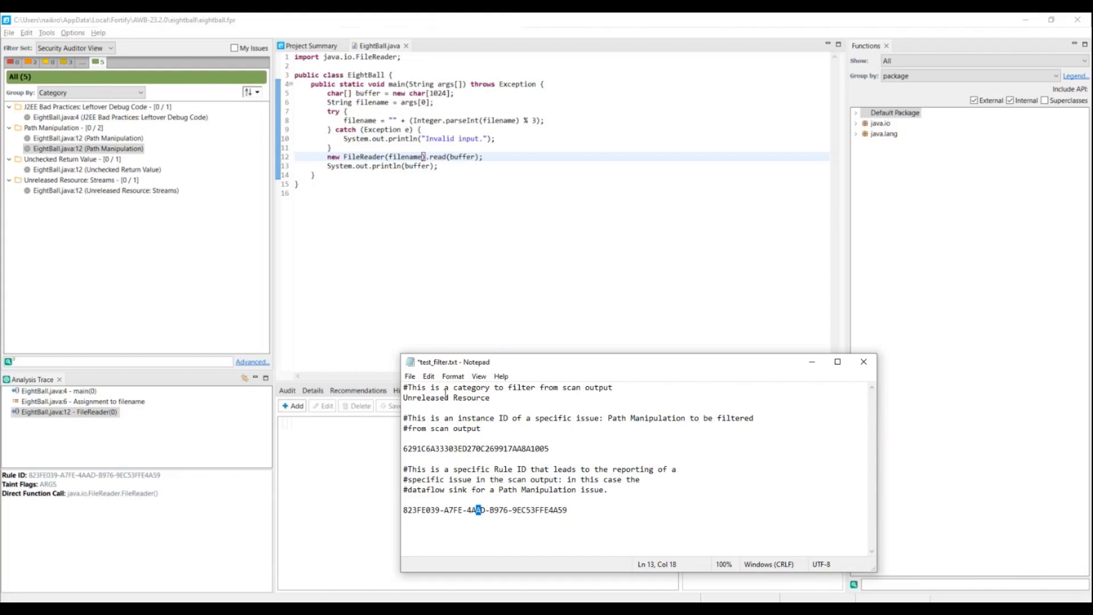
{"action": "left_click_drag", "start_coordinate": [454, 389], "coordinate": [508, 418]}
{"action": "left_click_drag", "start_coordinate": [475, 466], "coordinate": [540, 468]}
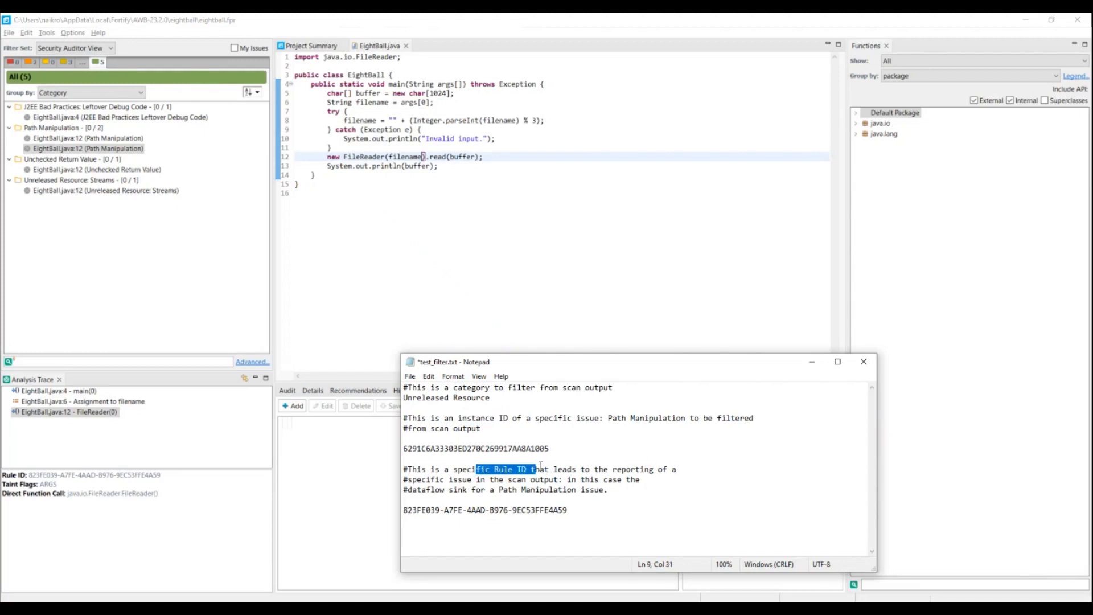
{"action": "left_click", "coordinate": [498, 399]}
{"action": "left_click_drag", "start_coordinate": [498, 398], "coordinate": [402, 399]}
{"action": "left_click", "coordinate": [559, 450]}
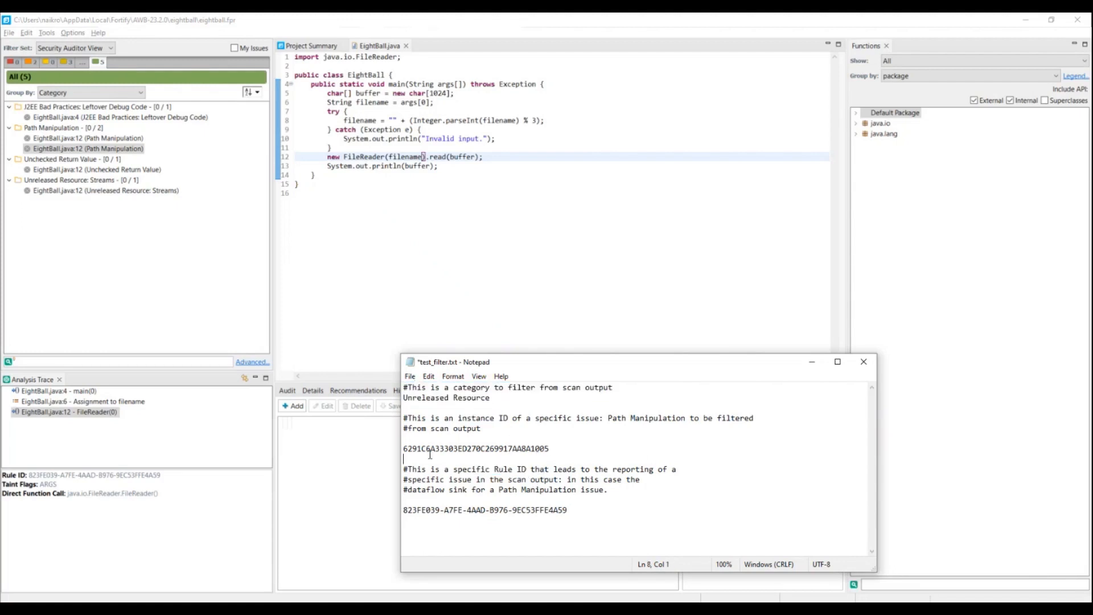
{"action": "left_click_drag", "start_coordinate": [559, 450], "coordinate": [403, 449]}
{"action": "left_click", "coordinate": [579, 511]}
{"action": "left_click_drag", "start_coordinate": [579, 510], "coordinate": [393, 511]}
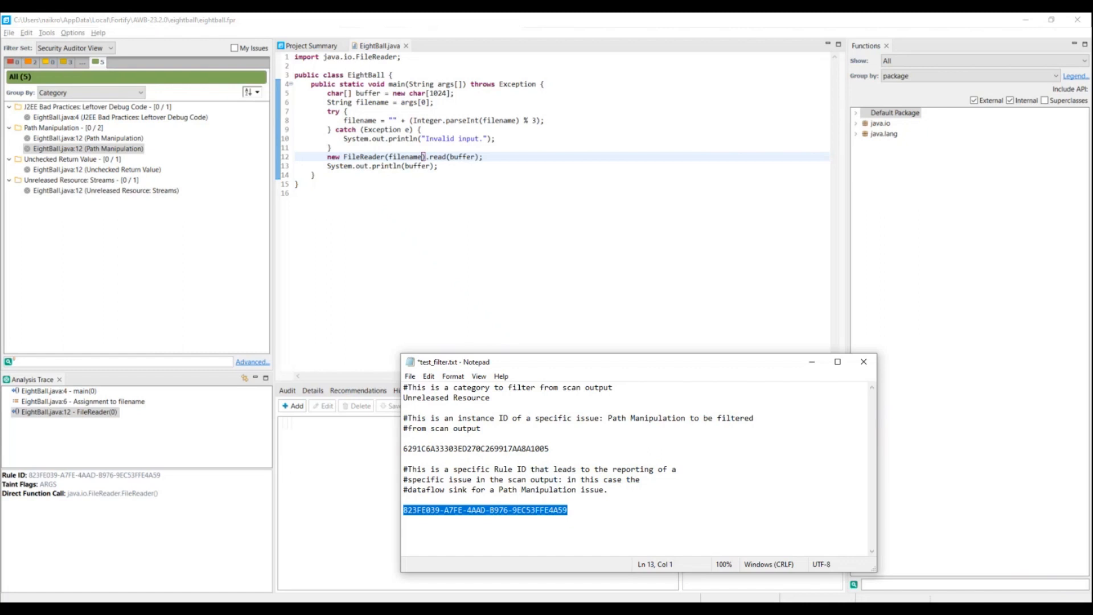
Step: Switch to File Explorer, go to the test folder and open a Command Prompt there with cmd
{"action": "key", "text": "alt+Tab"}
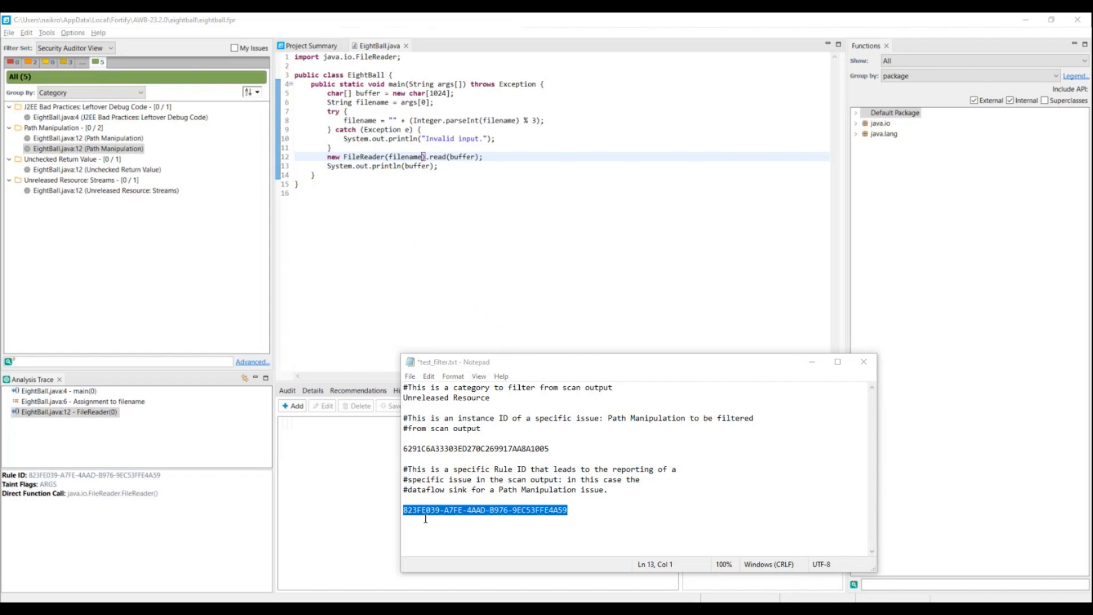
{"action": "key", "text": "alt+Tab"}
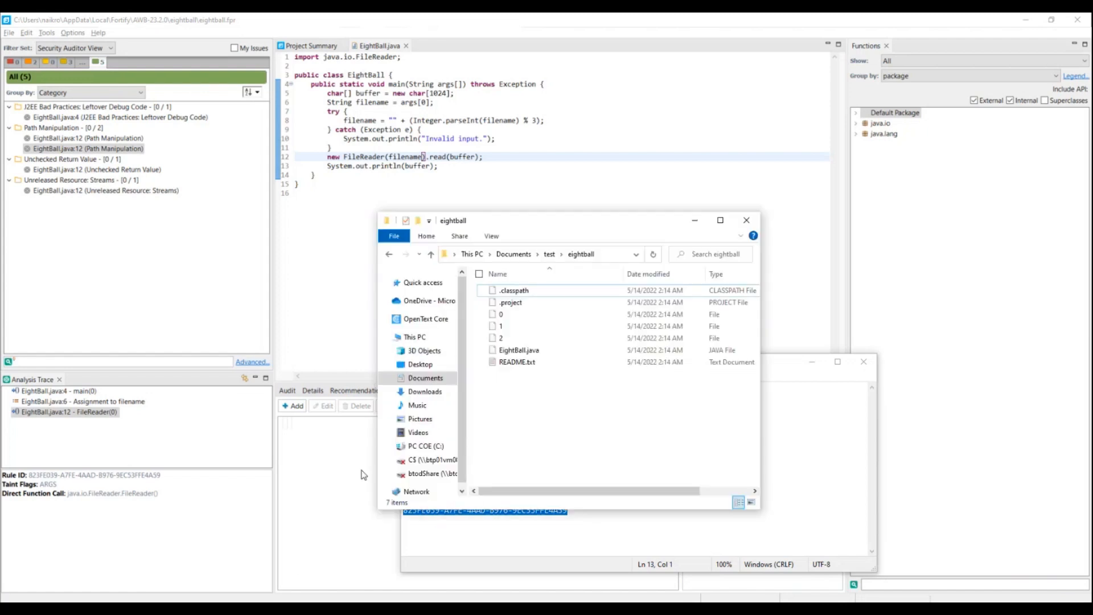
{"action": "left_click", "coordinate": [555, 261]}
{"action": "left_click", "coordinate": [587, 254]}
{"action": "type", "text": "cmd"}
{"action": "key", "text": "Return"}
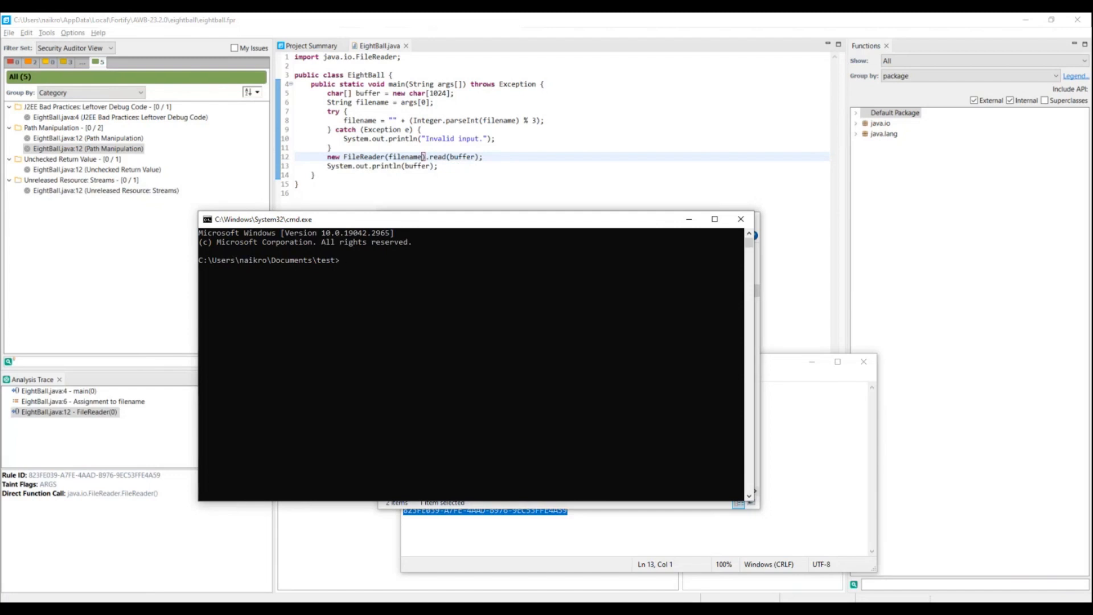
Step: Paste the sourceanalyzer.exe command with -b Eightball -scan -filter test_filter.txt -f Eightball.fpr, and widen and reposition the console window to fit it
{"action": "key", "text": "alt+Tab"}
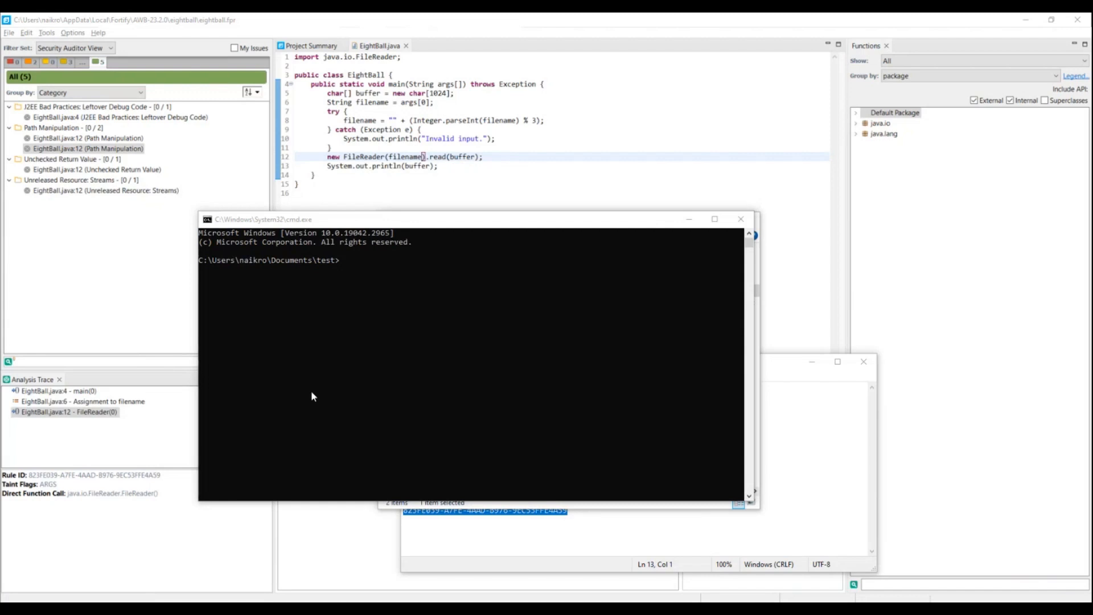
{"action": "left_click", "coordinate": [357, 311]}
{"action": "type", "text": "C:\\Program Files\\Fortify\\Fortify_SCA_23.2.0\\bin\\sourceanalyzer.exe\" -b Eightball -scan -filter test_filter.txt -f Eightball.fpr"}
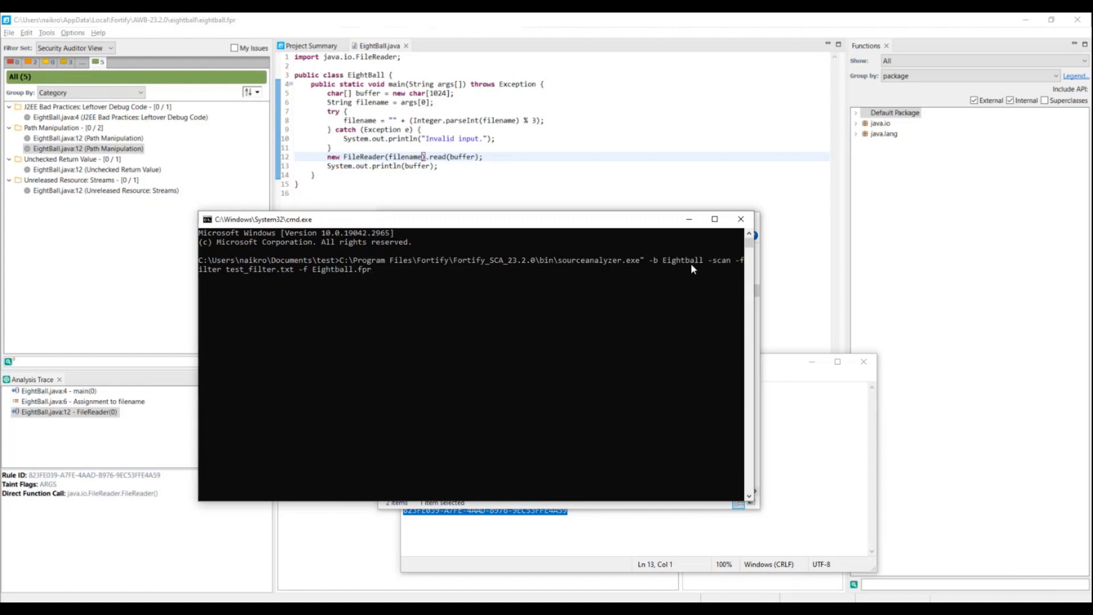
{"action": "left_click_drag", "start_coordinate": [756, 279], "coordinate": [1036, 281]}
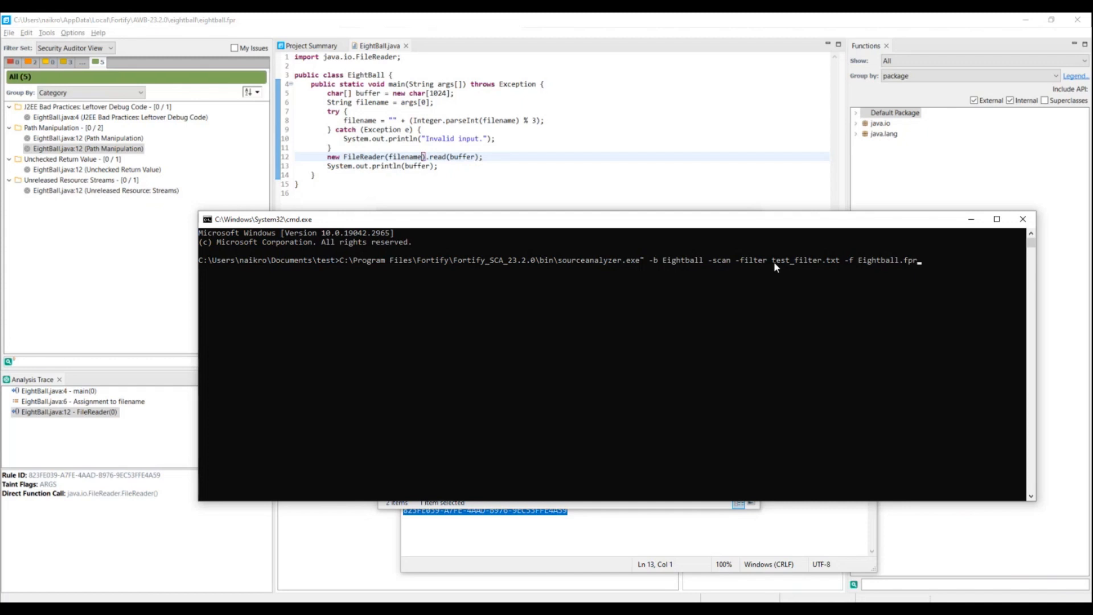
{"action": "left_click_drag", "start_coordinate": [753, 223], "coordinate": [746, 313]}
{"action": "left_click", "coordinate": [696, 221]}
{"action": "left_click_drag", "start_coordinate": [590, 312], "coordinate": [567, 56]}
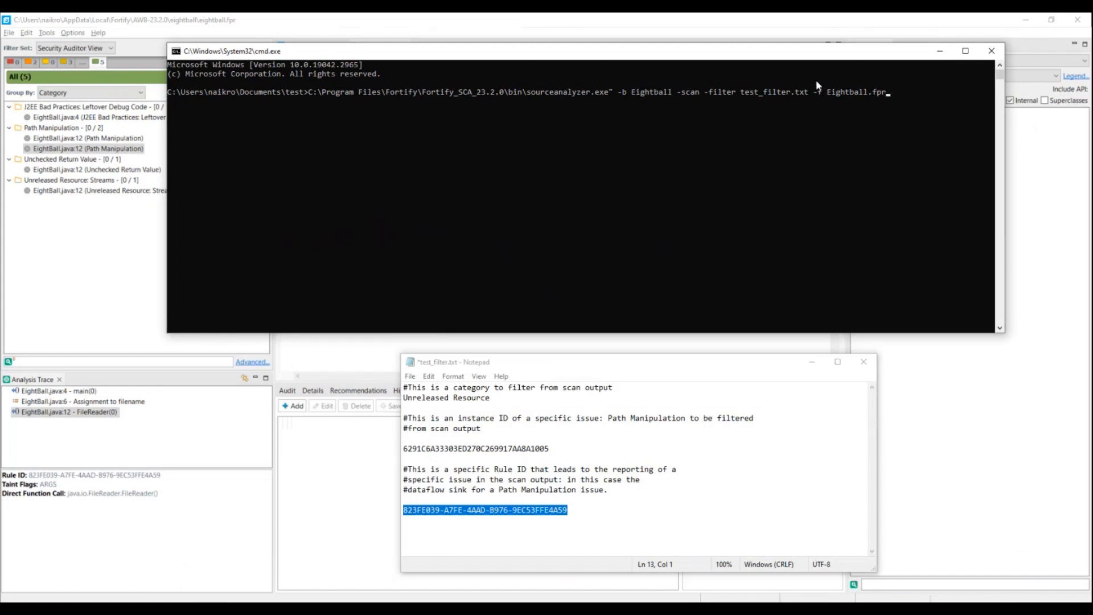
{"action": "left_click_drag", "start_coordinate": [800, 55], "coordinate": [770, 157]}
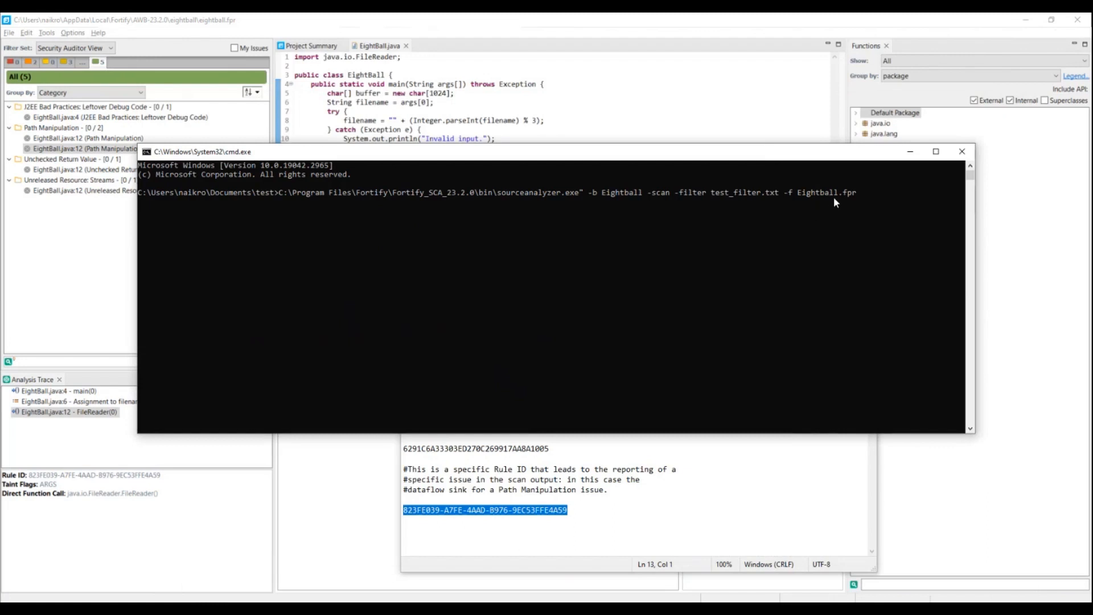
Step: Try to run the pasted scan command without an opening quotation mark before its path
{"action": "left_click", "coordinate": [867, 201]}
{"action": "key", "text": "Escape"}
{"action": "left_click", "coordinate": [830, 213]}
{"action": "key", "text": "Escape"}
{"action": "left_click", "coordinate": [326, 193]}
{"action": "key", "text": "Escape"}
{"action": "key", "text": "Return"}
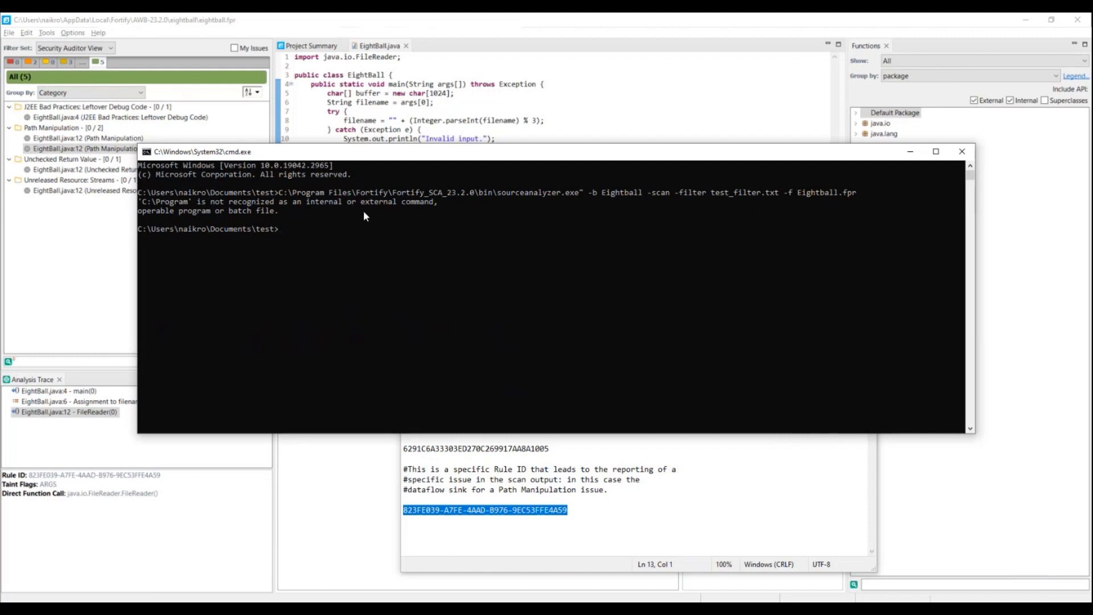
Step: Recall the scan command, add the opening quotation mark before C:\Program Files and run the filtered scan
{"action": "left_click", "coordinate": [271, 193]}
{"action": "key", "text": "Escape"}
{"action": "key", "text": "Up"}
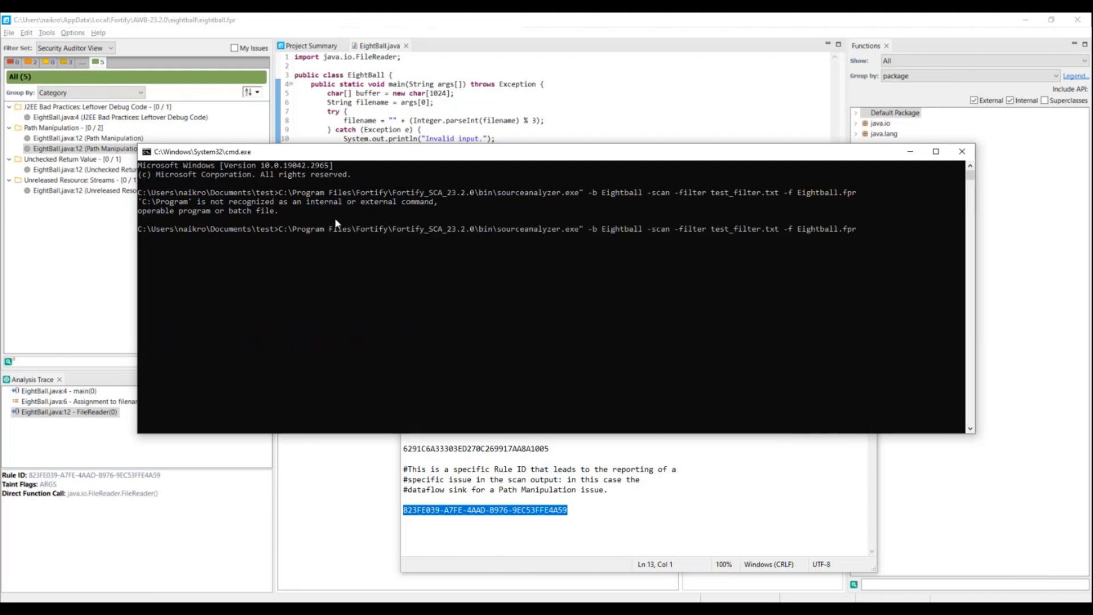
{"action": "type", "text": "\""}
{"action": "key", "text": "Return"}
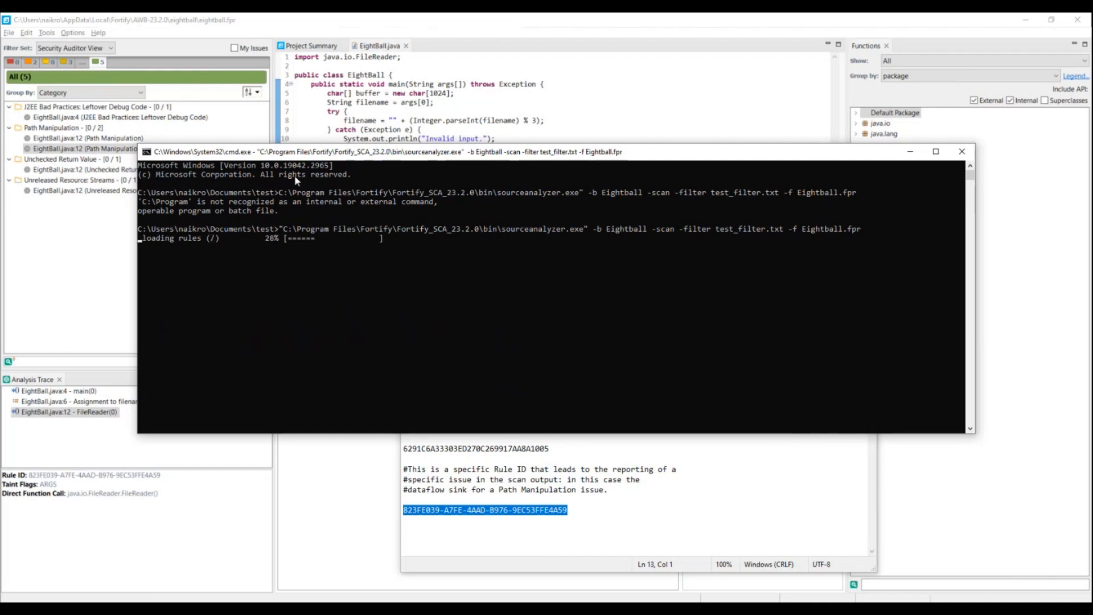
{"action": "left_click_drag", "start_coordinate": [283, 152], "coordinate": [375, 173]}
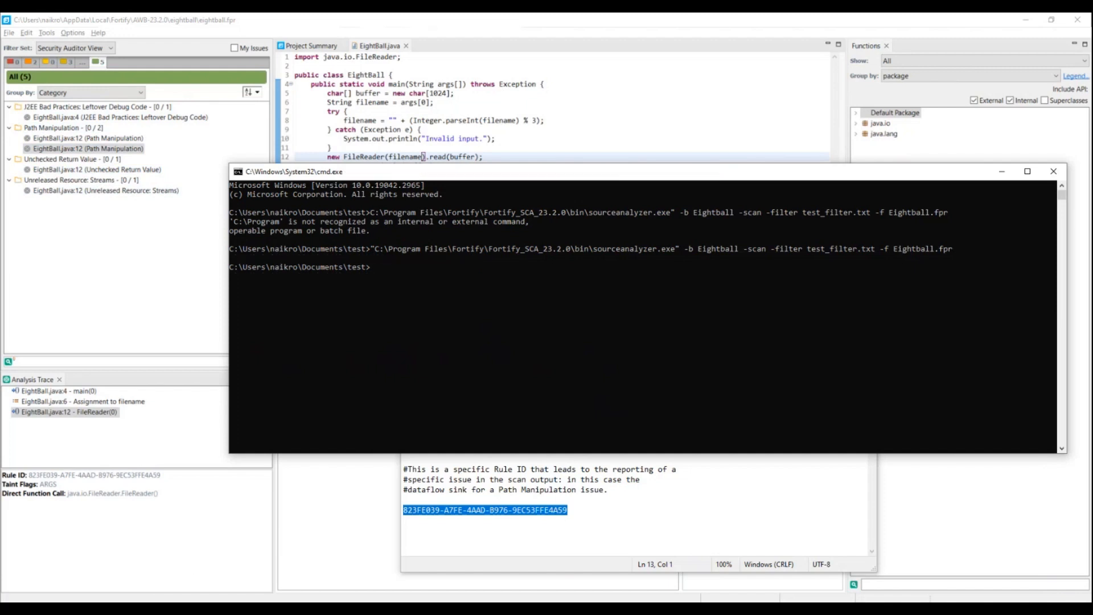
Step: Open Eightball.fpr from the test folder in Audit Workbench and set its filter set to Security Auditor View
{"action": "key", "text": "alt+Tab"}
{"action": "left_click", "coordinate": [506, 305]}
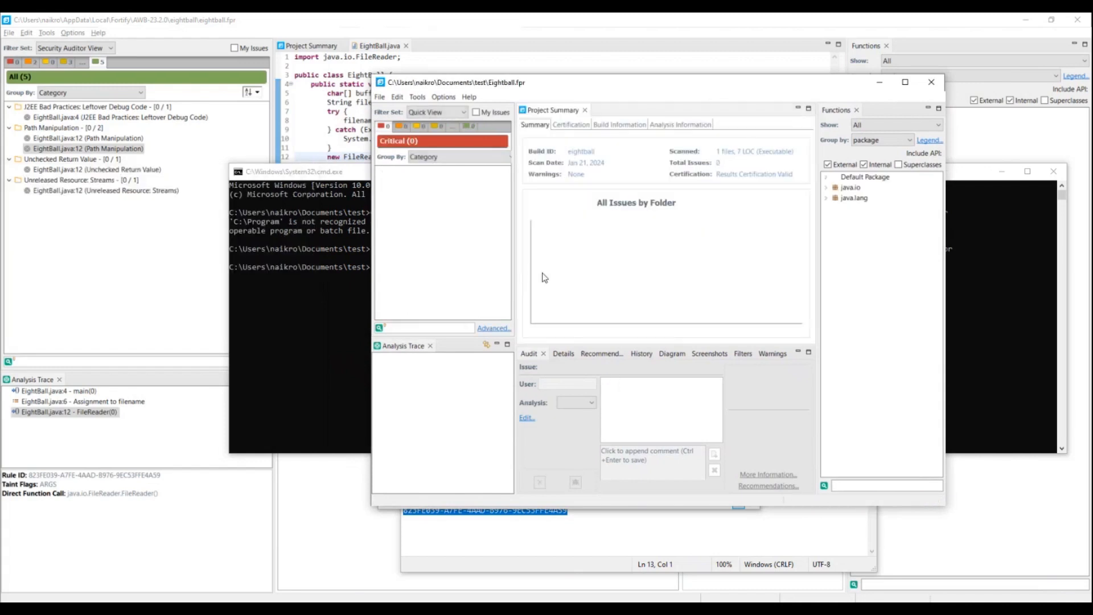
{"action": "left_click", "coordinate": [443, 111]}
{"action": "left_click", "coordinate": [441, 131]}
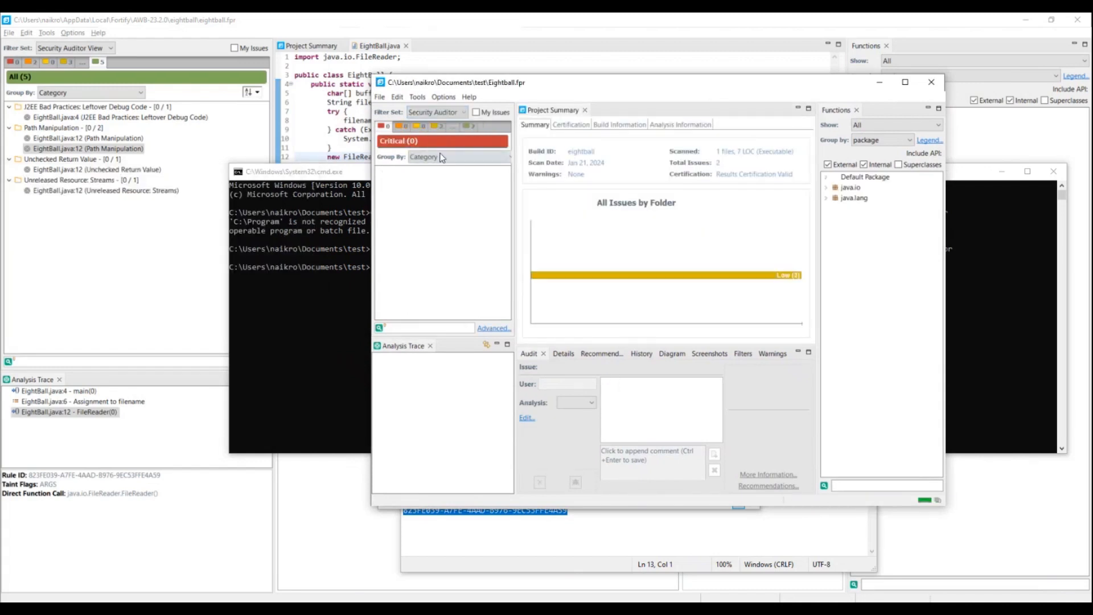
Step: Show all issues of the filtered scan and expand the J2EE Bad Practices: Leftover Debug Code and Unchecked Return Value categories
{"action": "left_click", "coordinate": [469, 126]}
{"action": "left_click", "coordinate": [380, 171]}
{"action": "left_click", "coordinate": [379, 192]}
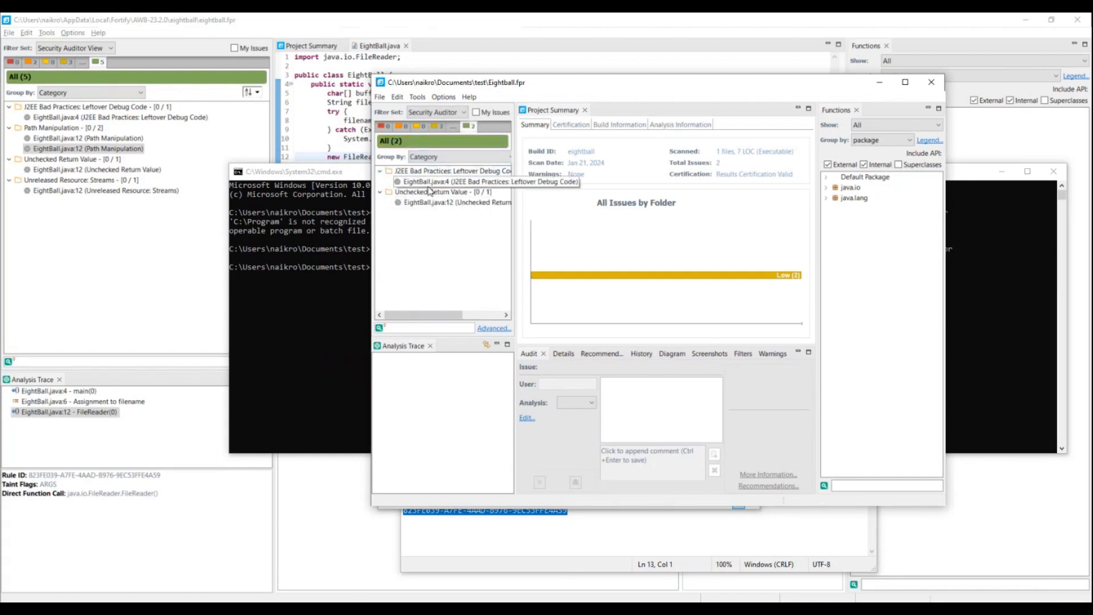